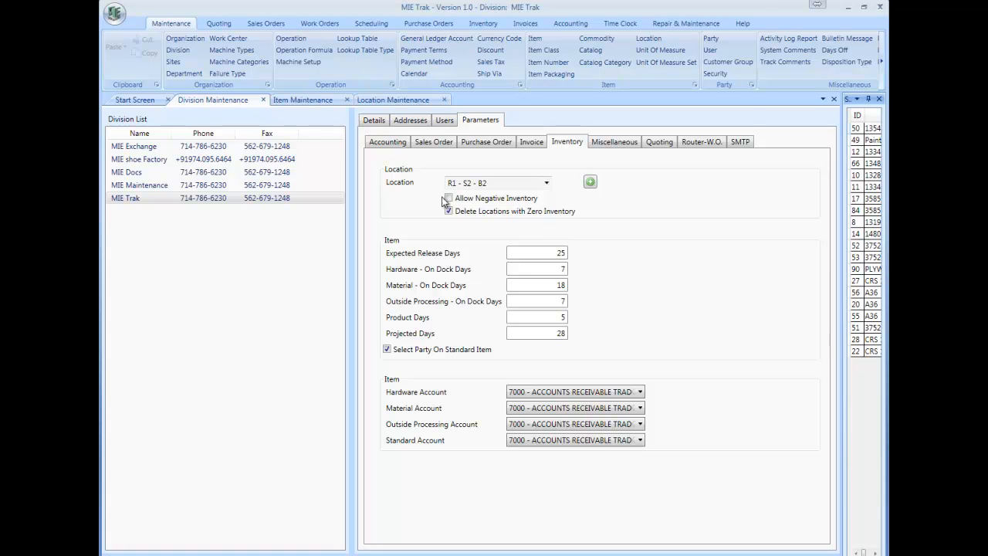
Step: Open the new-location dialog from the MIE Trak division's inventory location parameter, then close it
{"action": "left_click", "coordinate": [133, 201]}
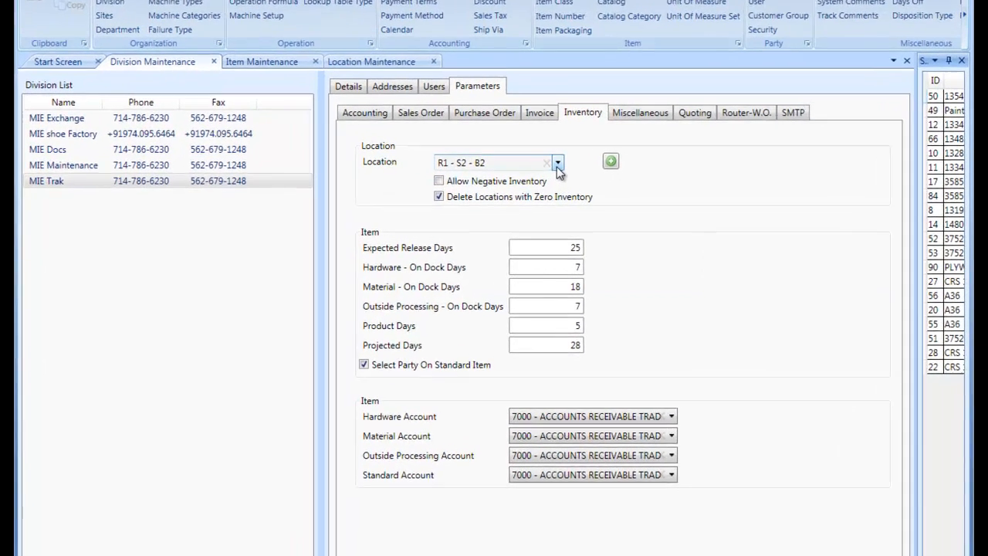
{"action": "left_click", "coordinate": [547, 184]}
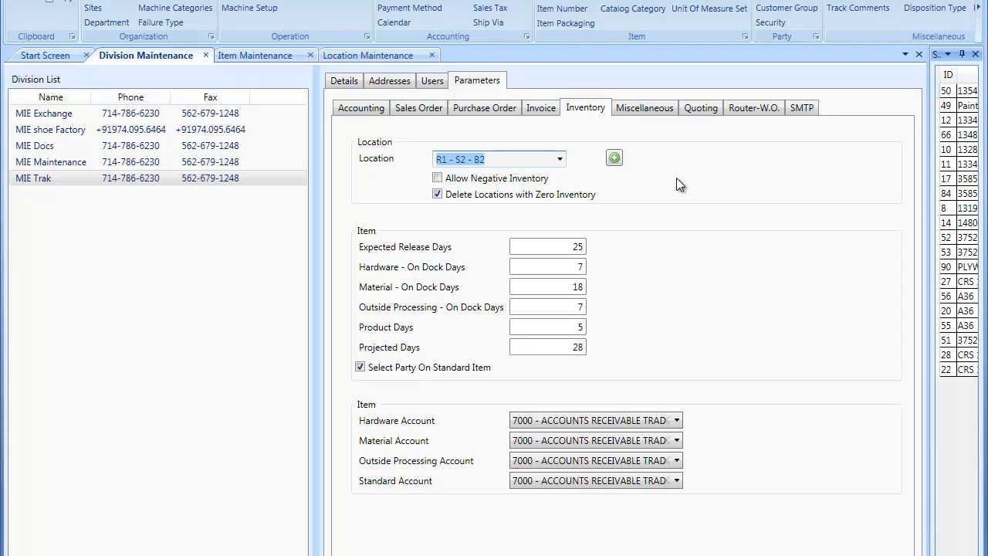
{"action": "left_click", "coordinate": [615, 159]}
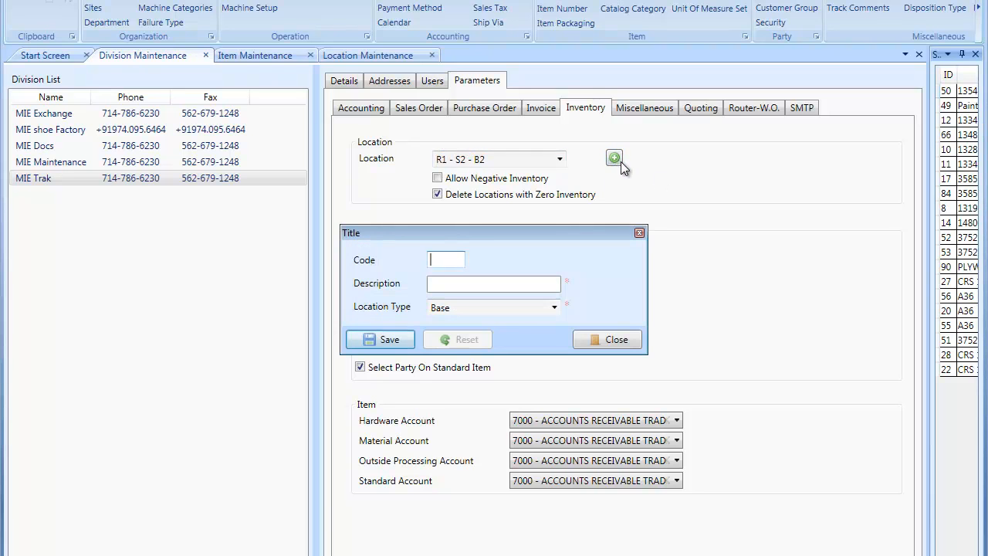
{"action": "left_click", "coordinate": [620, 339]}
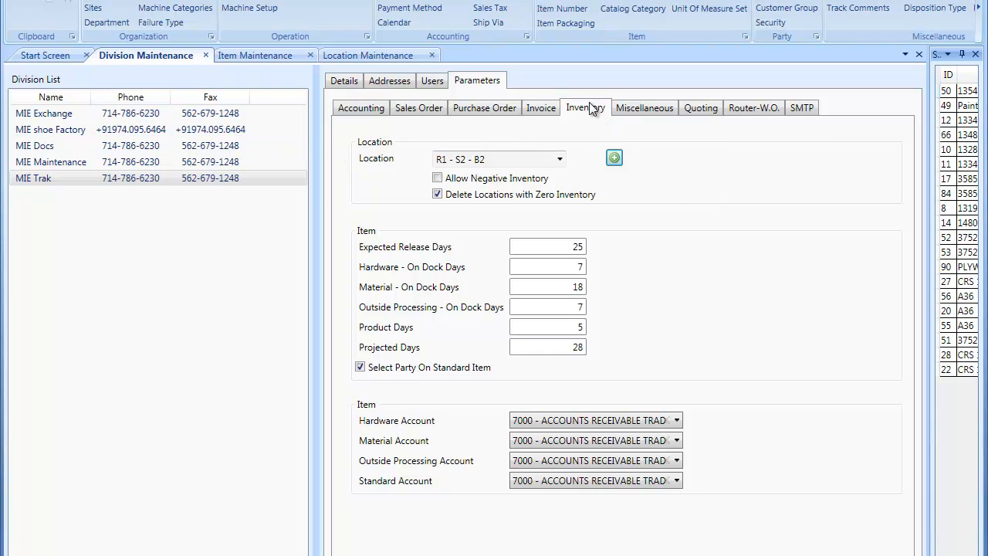
Step: Open and close the inventory adjustment window for item 3585529-LH ABC in Item Maintenance
{"action": "left_click", "coordinate": [250, 52]}
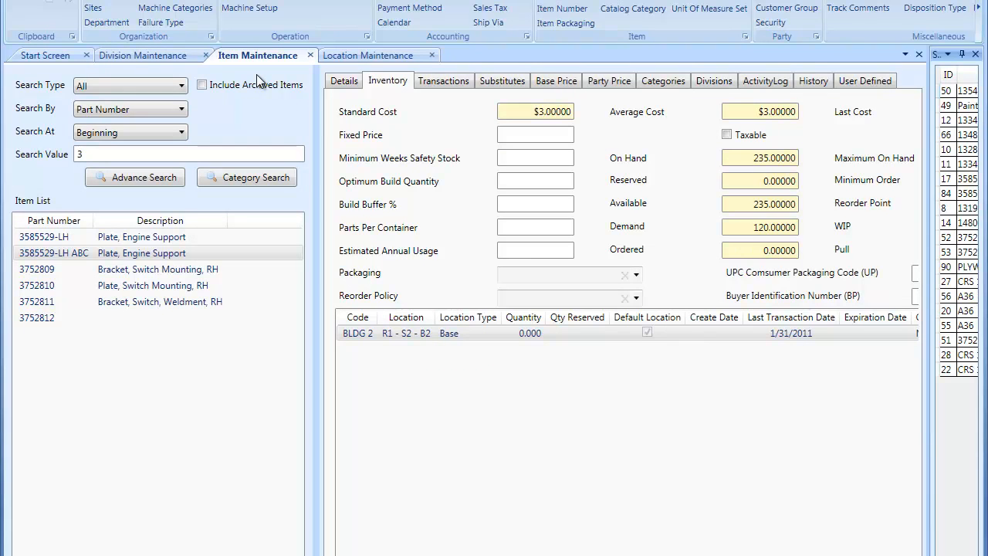
{"action": "left_click", "coordinate": [405, 337]}
{"action": "left_click_drag", "start_coordinate": [402, 554], "coordinate": [312, 549]}
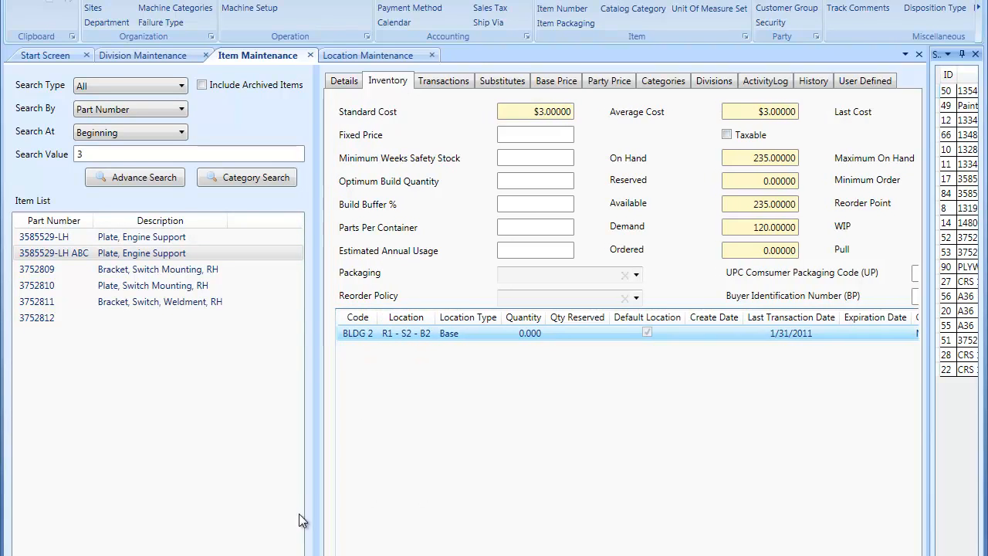
{"action": "left_click_drag", "start_coordinate": [314, 481], "coordinate": [283, 481]}
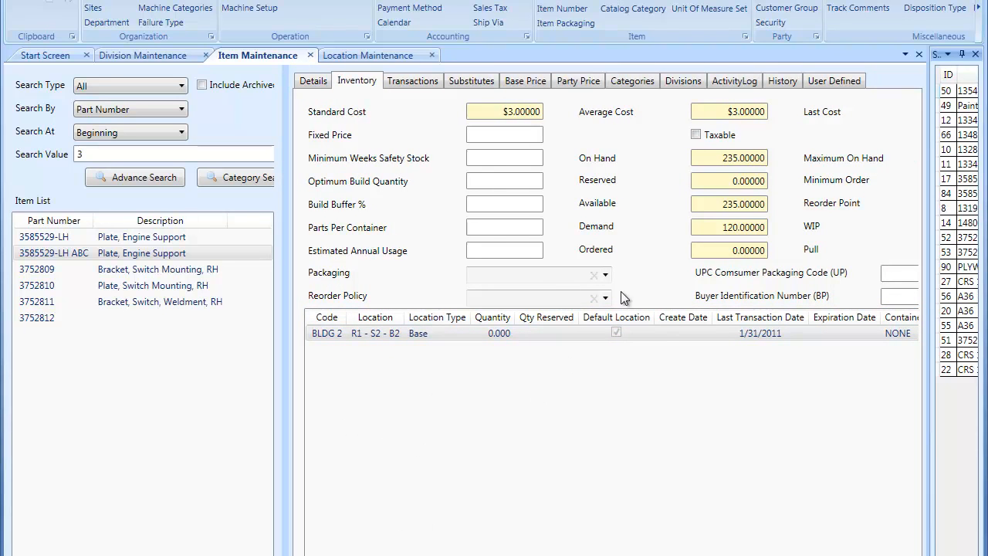
{"action": "double_click", "coordinate": [513, 342]}
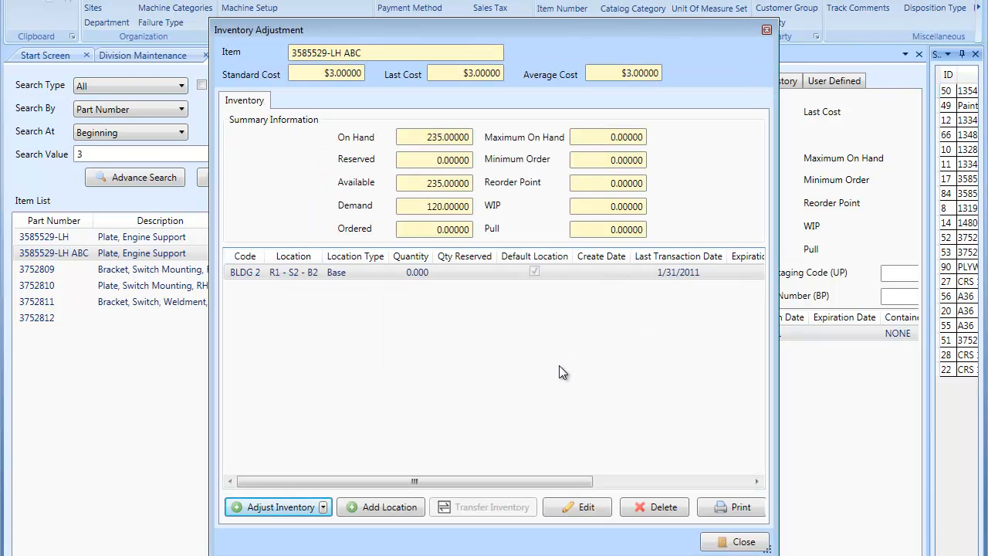
{"action": "left_click", "coordinate": [739, 541]}
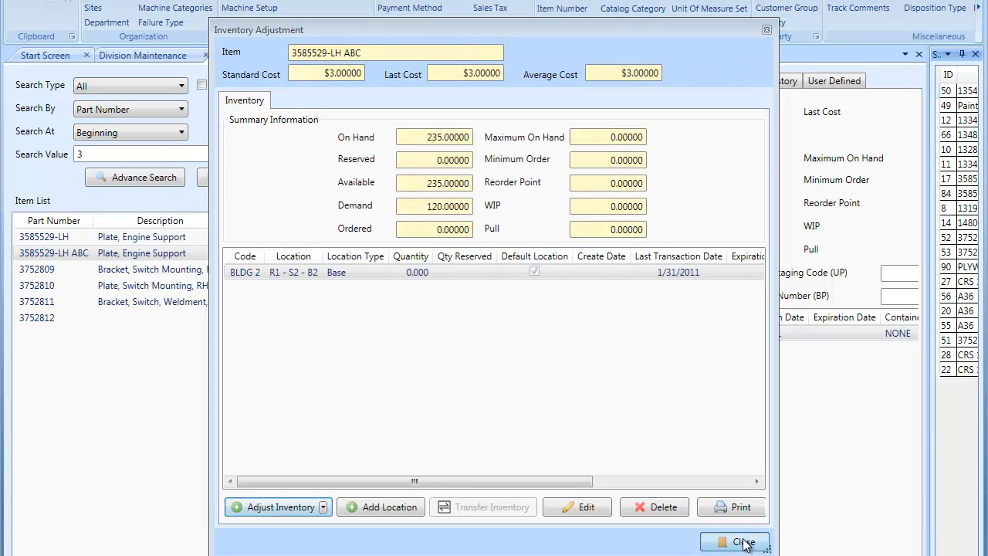
Step: Adjust item 3752810's inventory at R1 - S2 - B2 by 25 units at a cost of $3.00 as standard cost
{"action": "left_click", "coordinate": [120, 272]}
{"action": "left_click", "coordinate": [116, 276]}
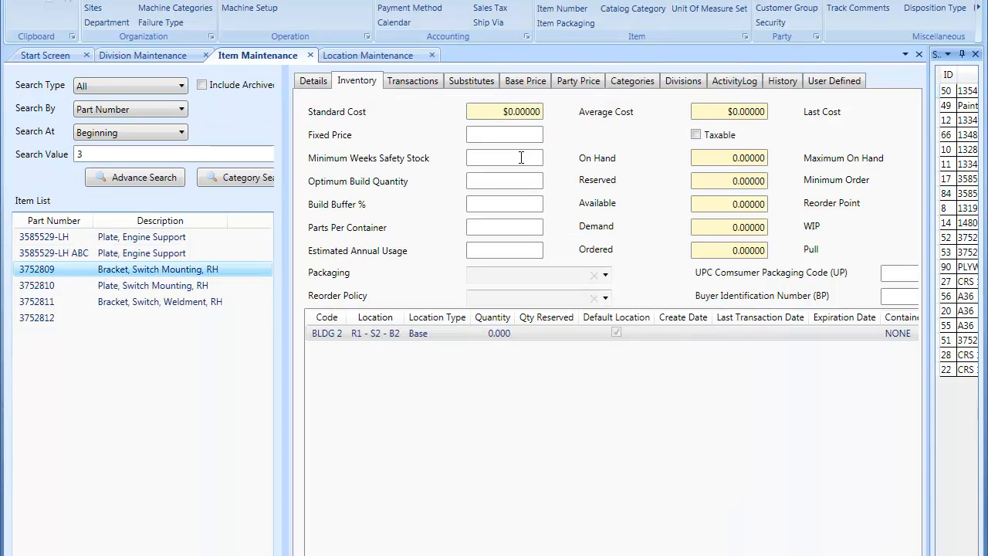
{"action": "left_click", "coordinate": [145, 287]}
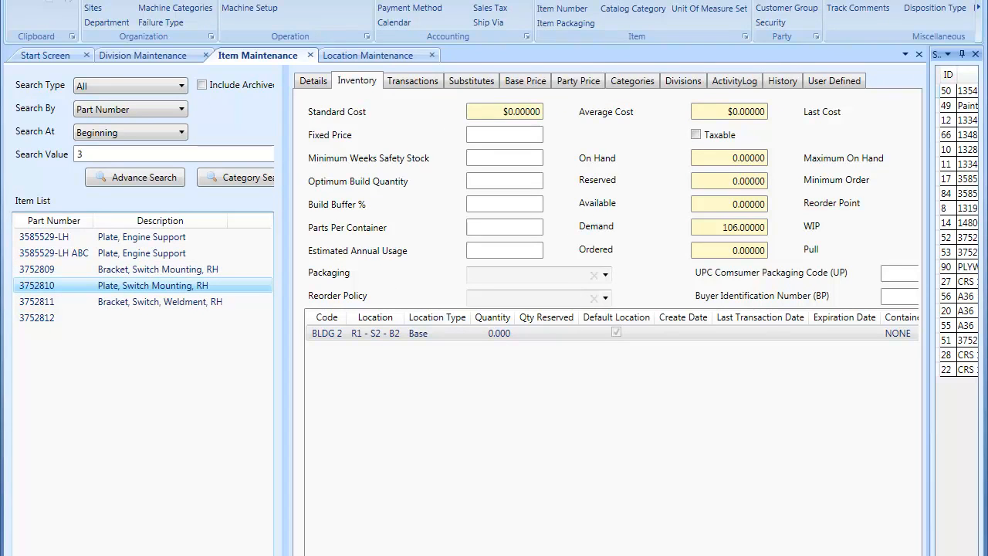
{"action": "left_click", "coordinate": [392, 552]}
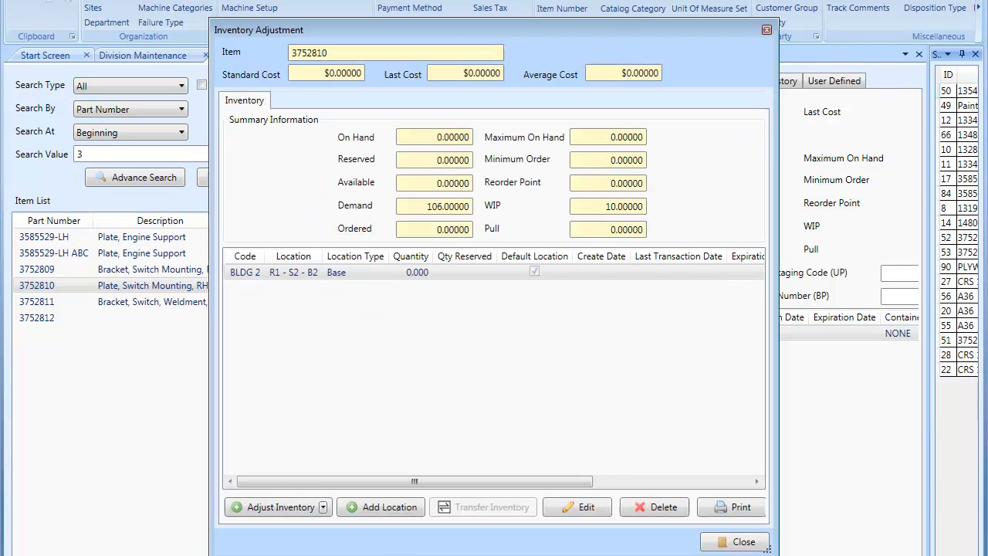
{"action": "left_click", "coordinate": [287, 509]}
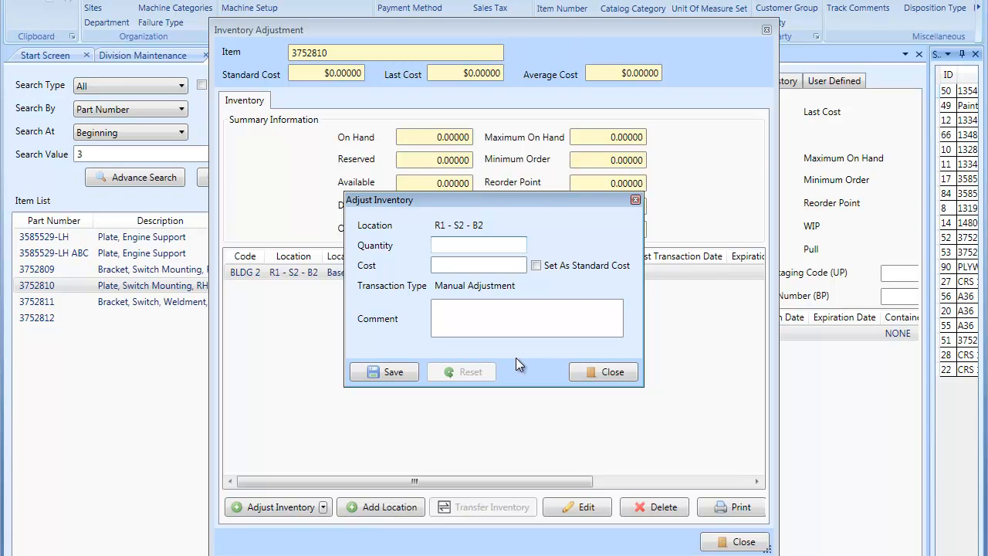
{"action": "type", "text": "25"}
{"action": "key", "text": "Tab"}
{"action": "type", "text": "3"}
{"action": "key", "text": "Tab"}
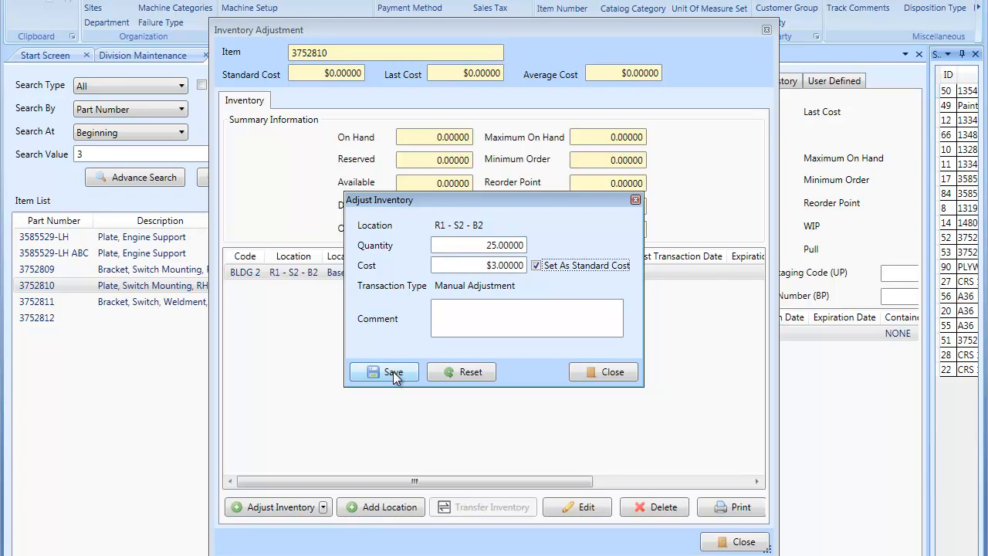
{"action": "left_click", "coordinate": [394, 373]}
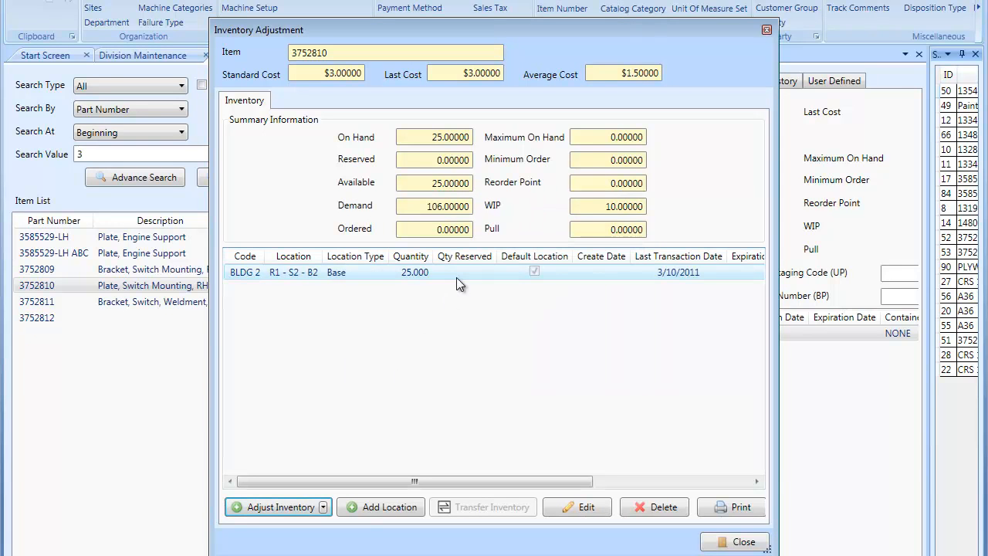
Step: Add a second R1 - S2 - B2 inventory location for the item with container A-1 and quantity 25
{"action": "left_click", "coordinate": [386, 511]}
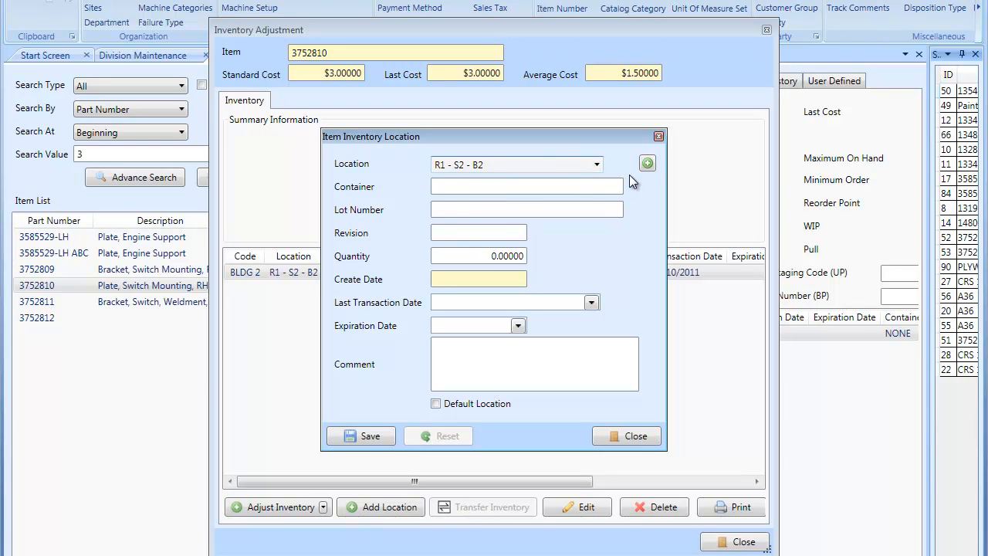
{"action": "left_click", "coordinate": [441, 186]}
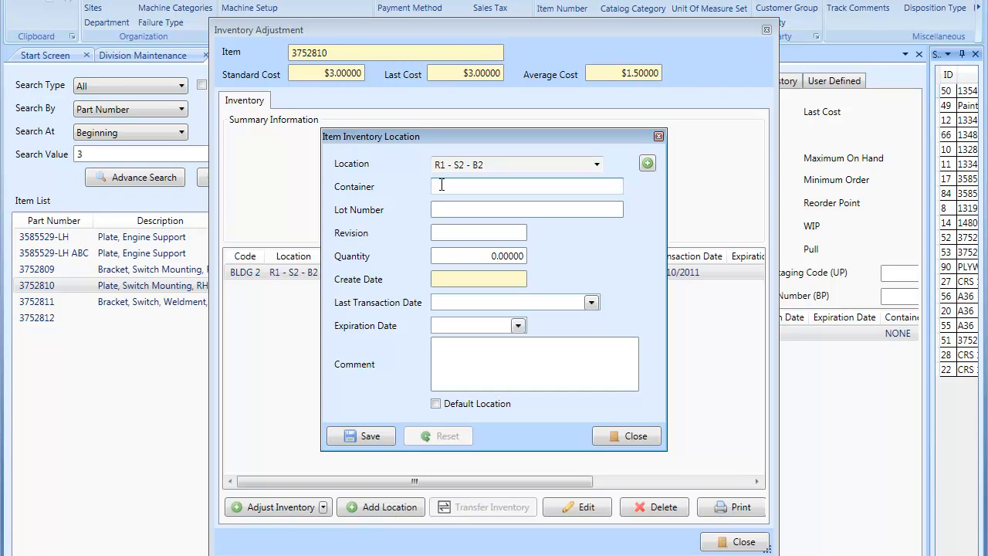
{"action": "type", "text": "A-1"}
{"action": "key", "text": "Tab"}
{"action": "key", "text": "Tab"}
{"action": "key", "text": "Tab"}
{"action": "type", "text": "25"}
{"action": "key", "text": "Tab"}
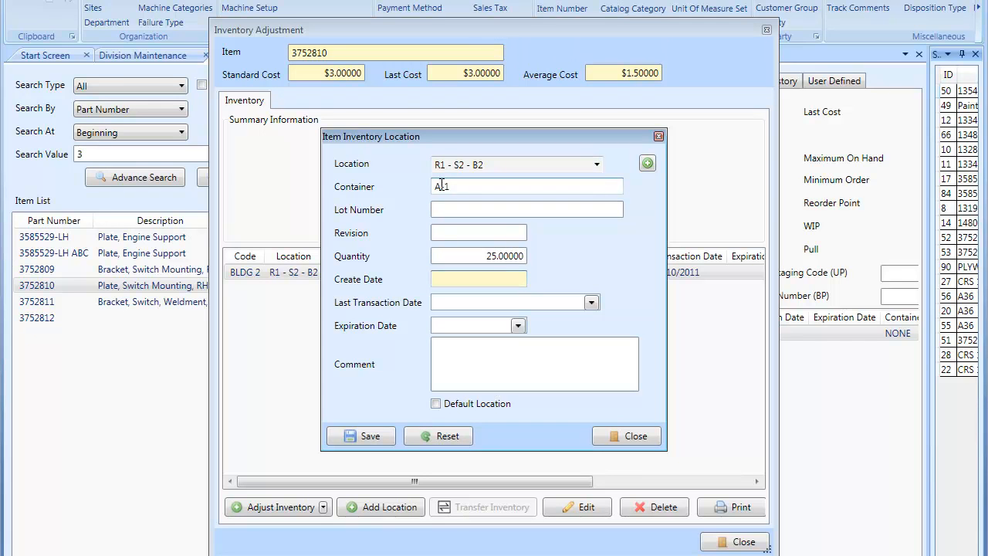
{"action": "left_click", "coordinate": [366, 436]}
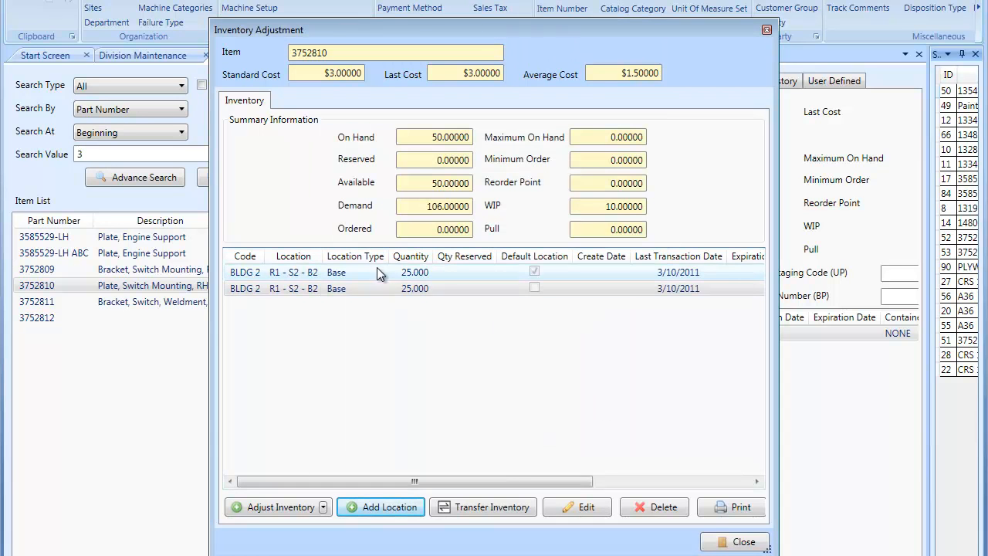
Step: Transfer 10 units from the container A-1 location entry to the other R1 - S2 - B2 entry, then close the window
{"action": "left_click", "coordinate": [287, 293]}
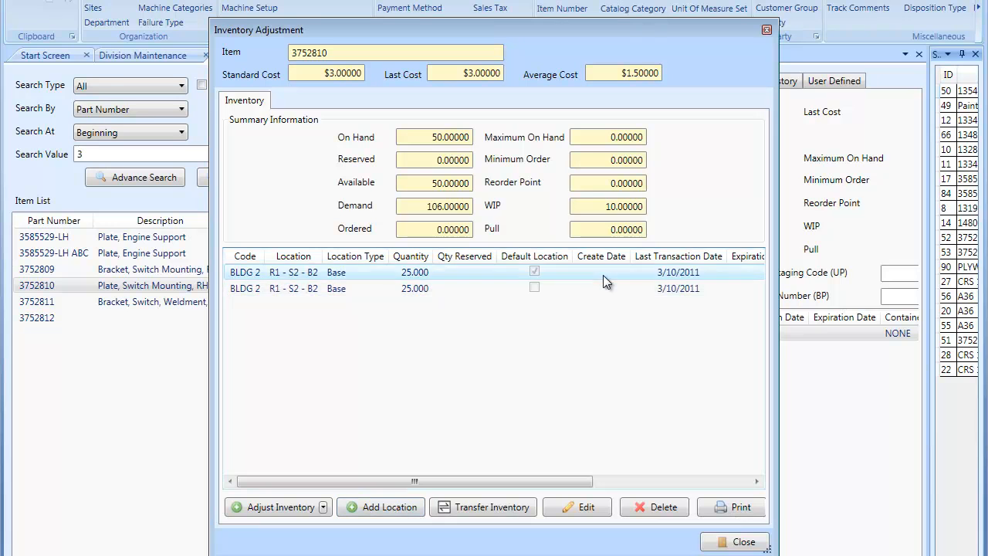
{"action": "left_click", "coordinate": [412, 287]}
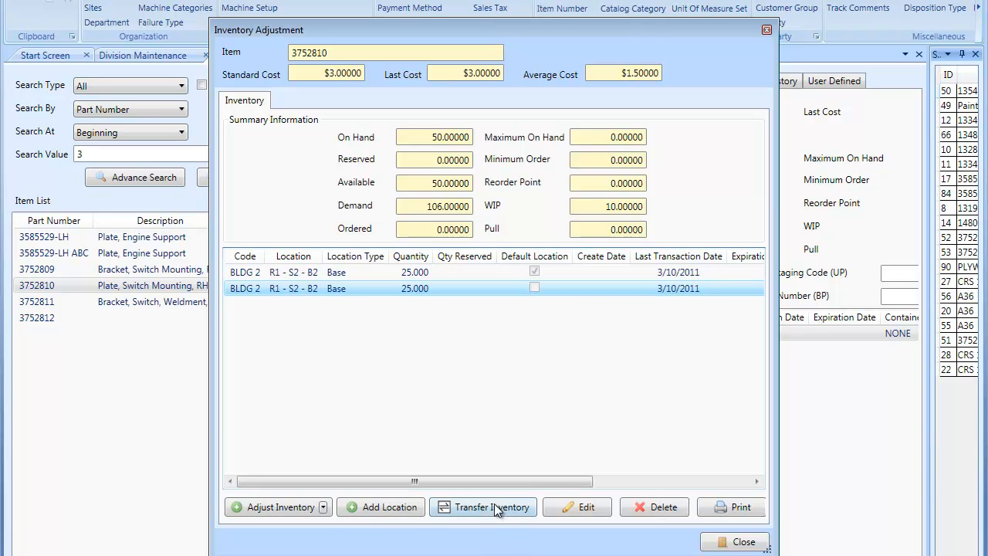
{"action": "left_click", "coordinate": [488, 507]}
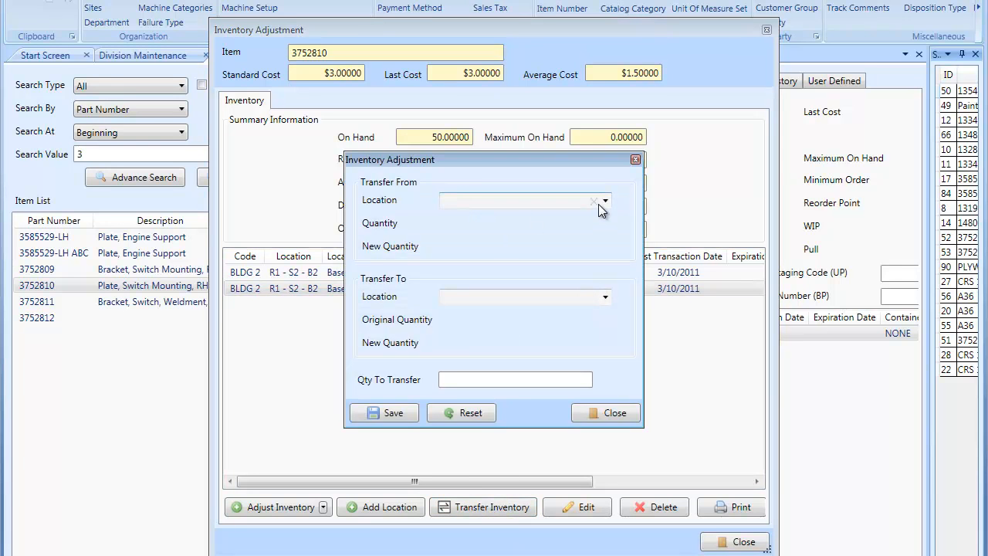
{"action": "left_click", "coordinate": [603, 298]}
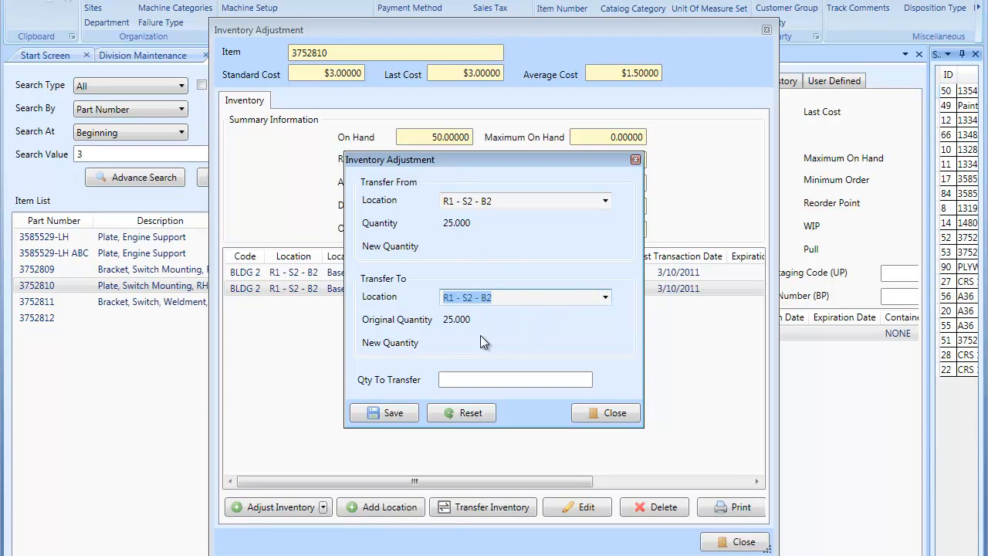
{"action": "left_click", "coordinate": [460, 376]}
{"action": "type", "text": "10"}
{"action": "key", "text": "Tab"}
{"action": "left_click", "coordinate": [393, 413]}
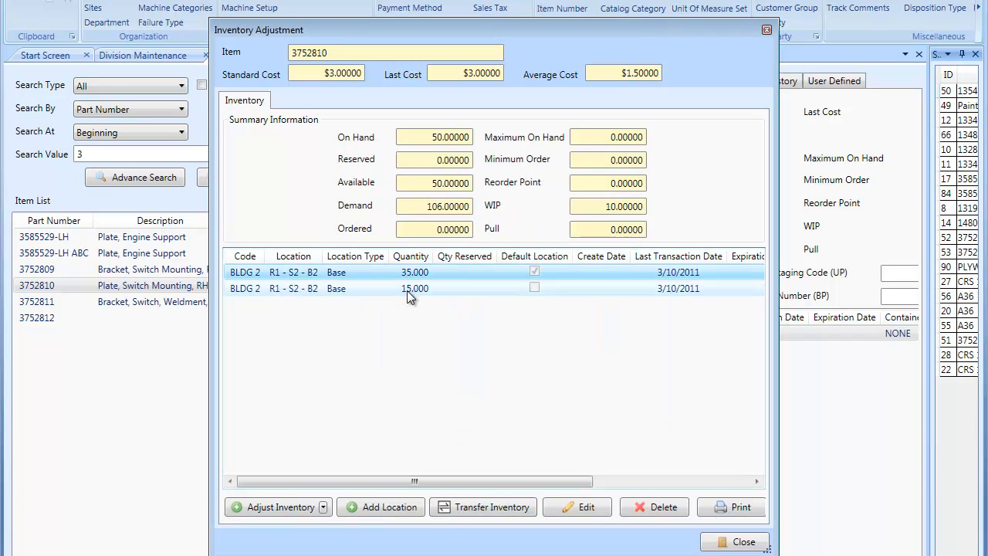
{"action": "left_click", "coordinate": [413, 288]}
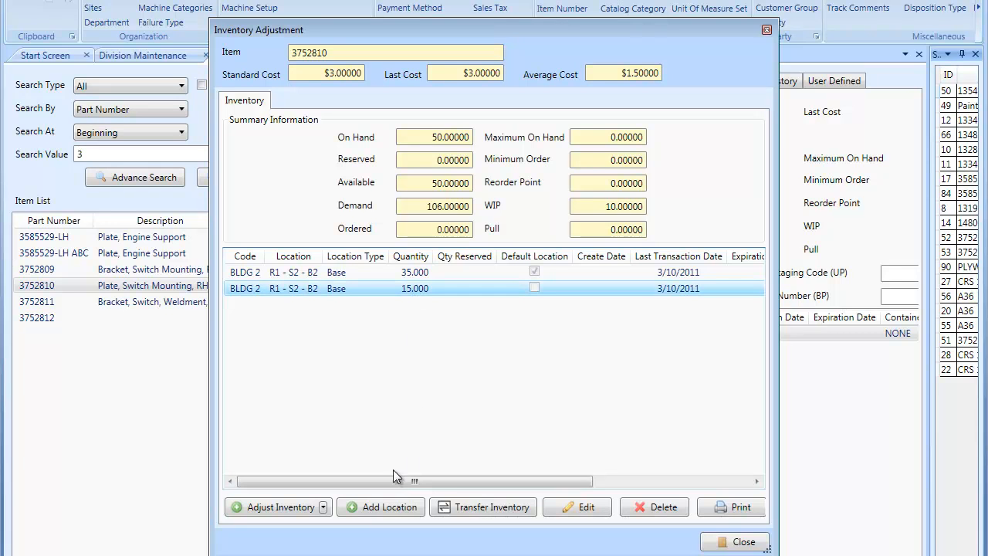
{"action": "left_click", "coordinate": [741, 541]}
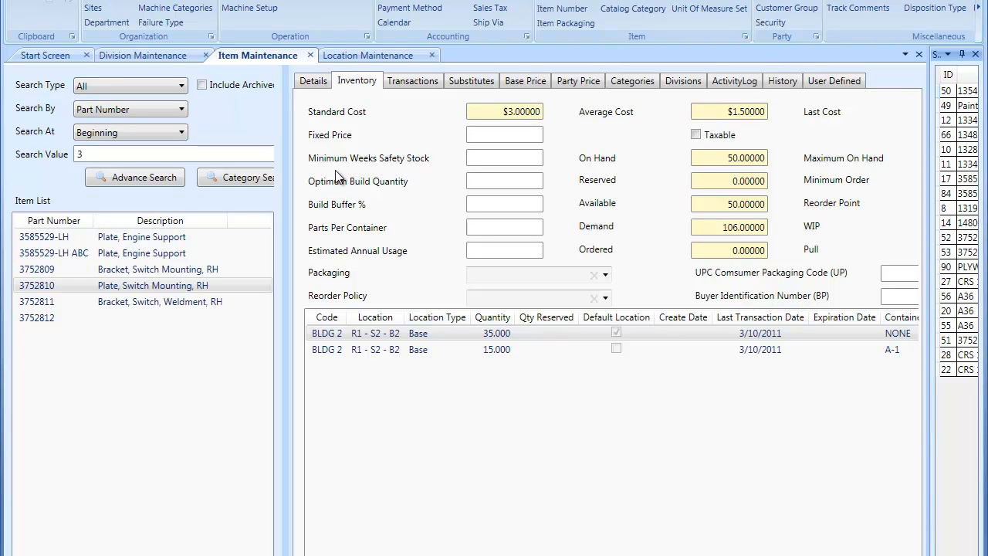
Step: Create a new location in Location Maintenance with code and description BUILDING A
{"action": "left_click", "coordinate": [369, 53]}
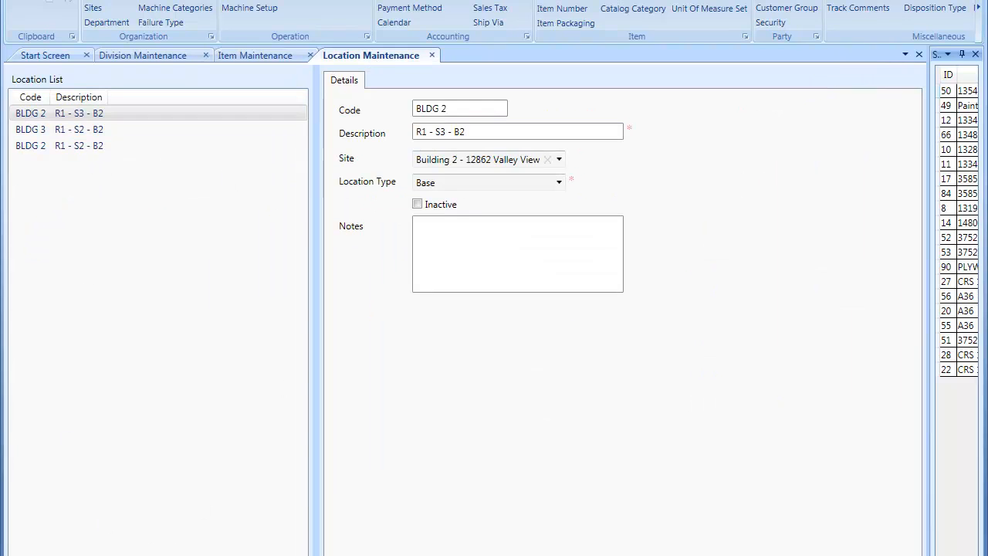
{"action": "key", "text": "ctrl+n"}
{"action": "type", "text": "bui"}
{"action": "key", "text": "BackSpace"}
{"action": "key", "text": "BackSpace"}
{"action": "key", "text": "BackSpace"}
{"action": "type", "text": "BUILDING A"}
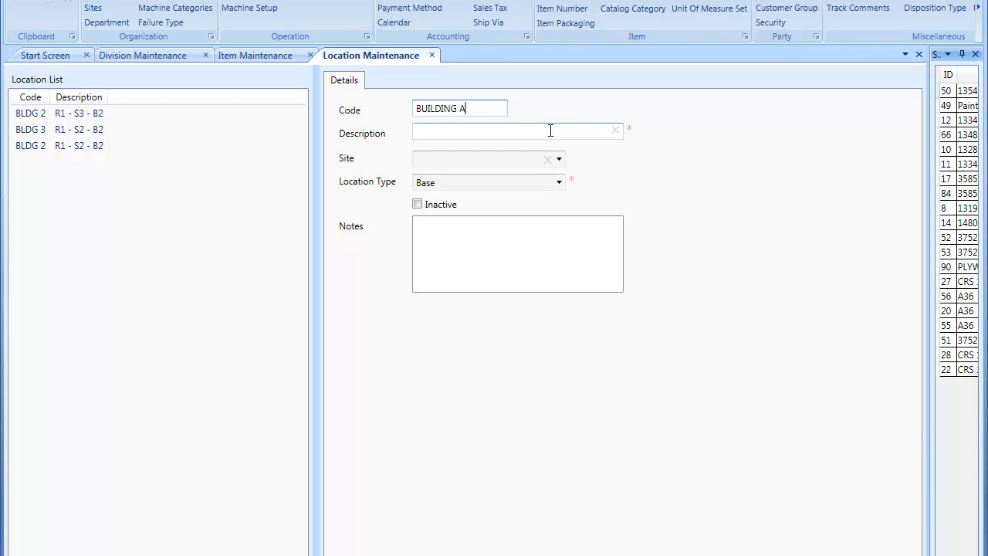
{"action": "key", "text": "Tab"}
{"action": "type", "text": "BUILDING A"}
{"action": "key", "text": "Tab"}
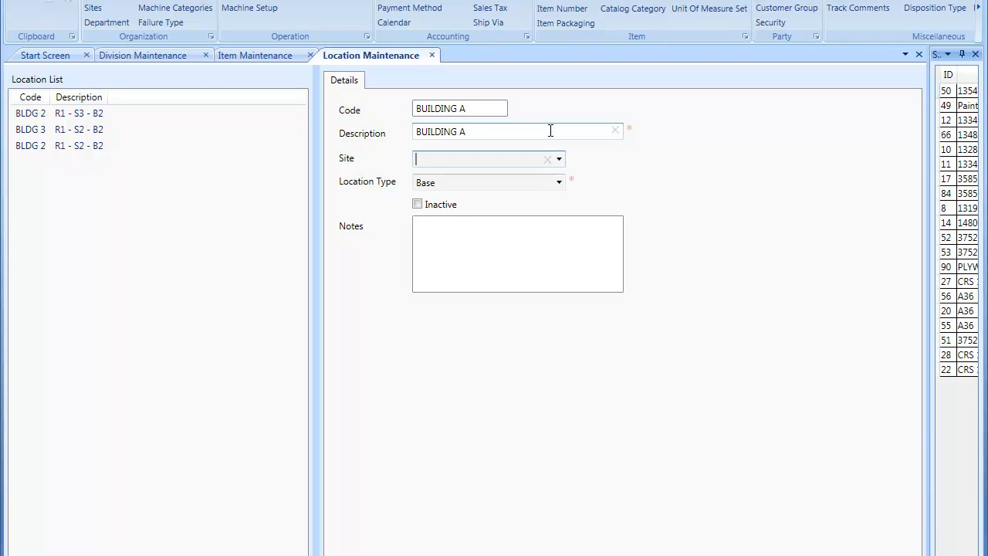
Step: Set the new location's site to Building 2, keep location type Base, and save it
{"action": "left_click", "coordinate": [561, 159]}
{"action": "left_click", "coordinate": [525, 179]}
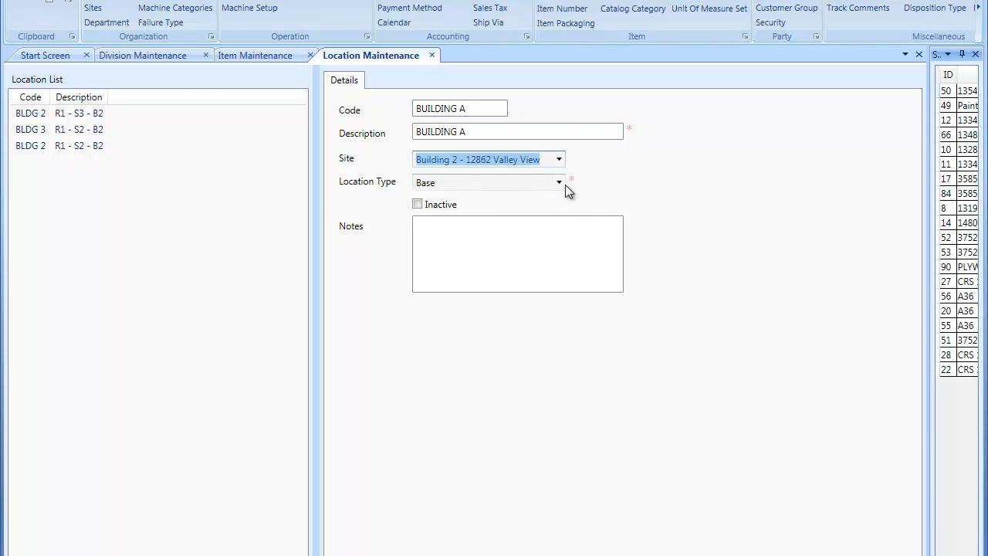
{"action": "left_click", "coordinate": [562, 184]}
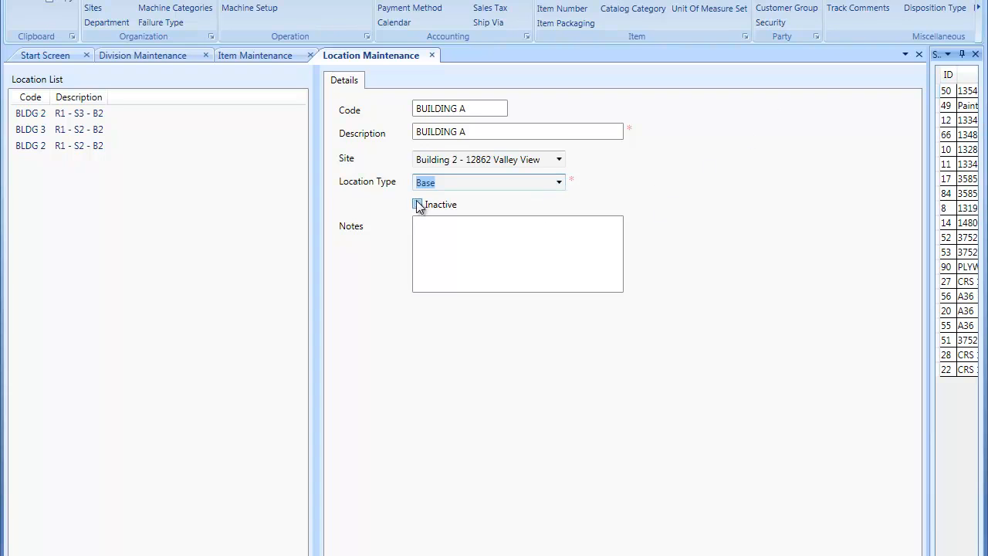
{"action": "left_click", "coordinate": [449, 247]}
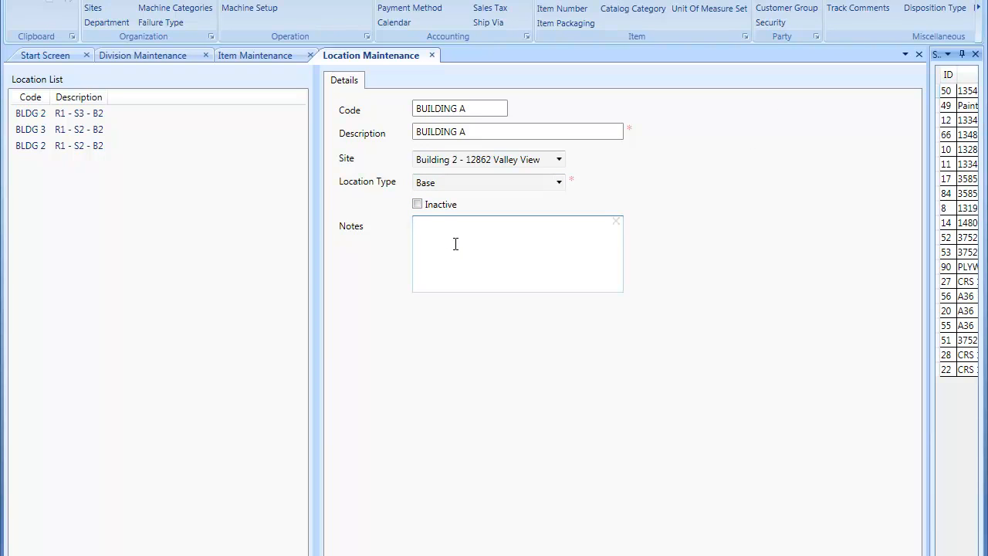
{"action": "left_click", "coordinate": [210, 554]}
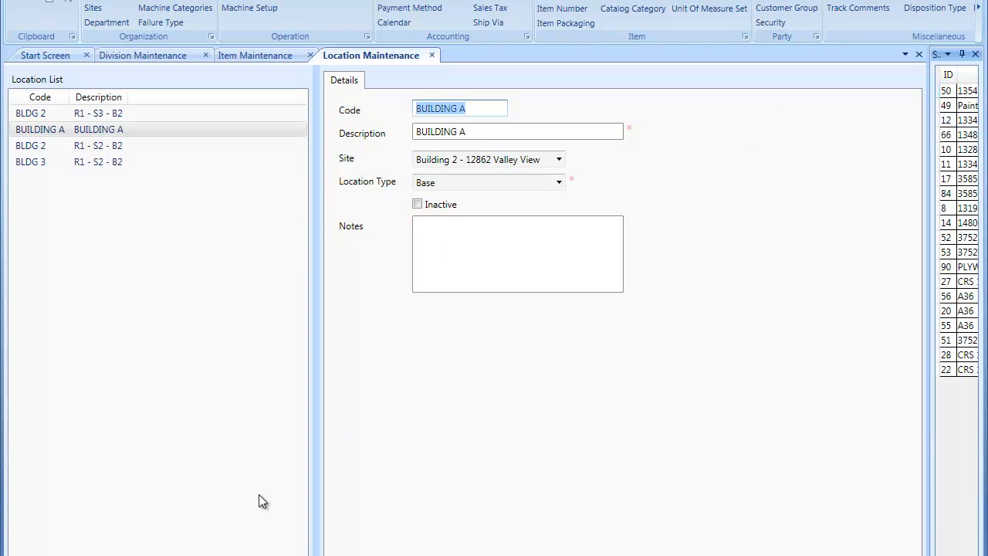
Step: Open the A-1 container inventory entry of item 3752810 for editing
{"action": "left_click", "coordinate": [104, 146]}
{"action": "left_click", "coordinate": [106, 132]}
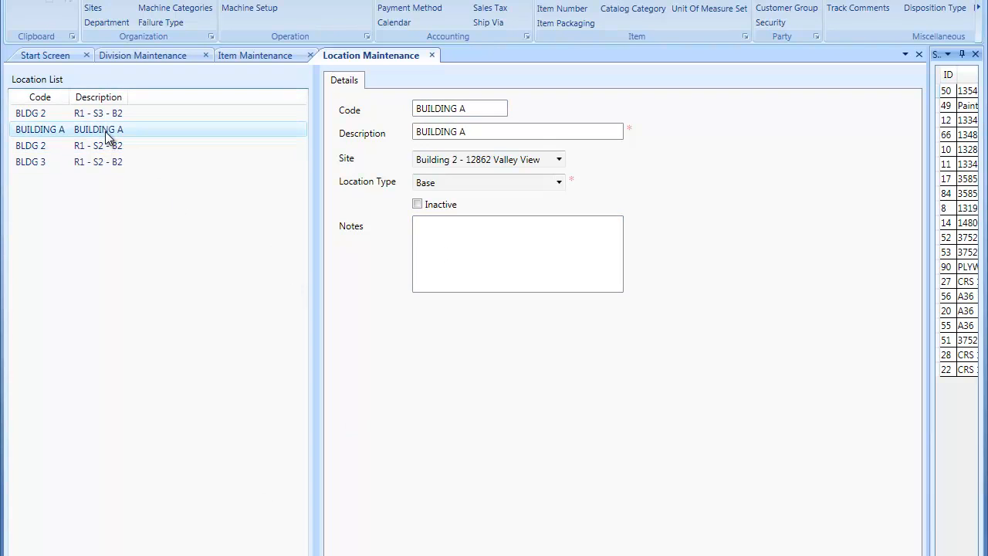
{"action": "left_click", "coordinate": [241, 54]}
{"action": "double_click", "coordinate": [444, 333]}
{"action": "double_click", "coordinate": [309, 288]}
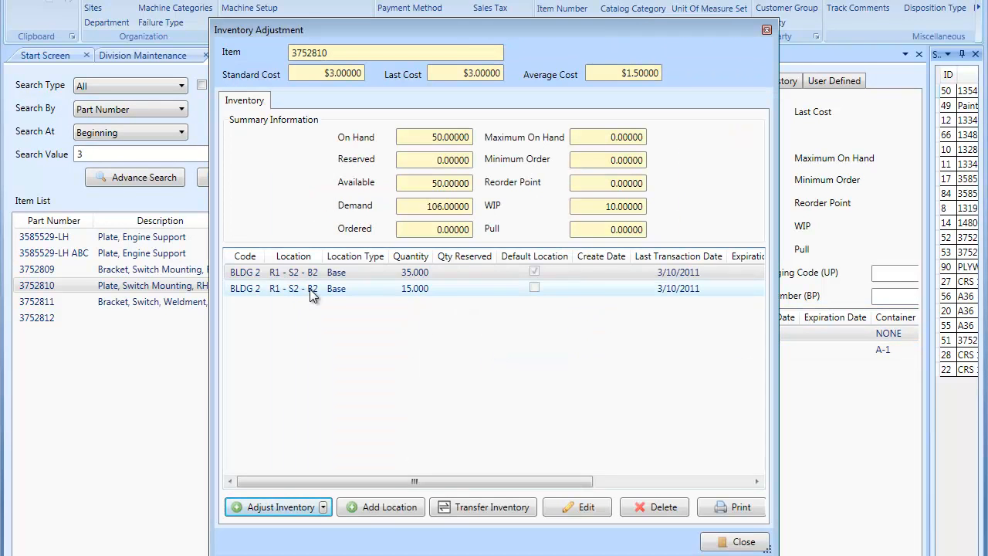
{"action": "left_click", "coordinate": [663, 372]}
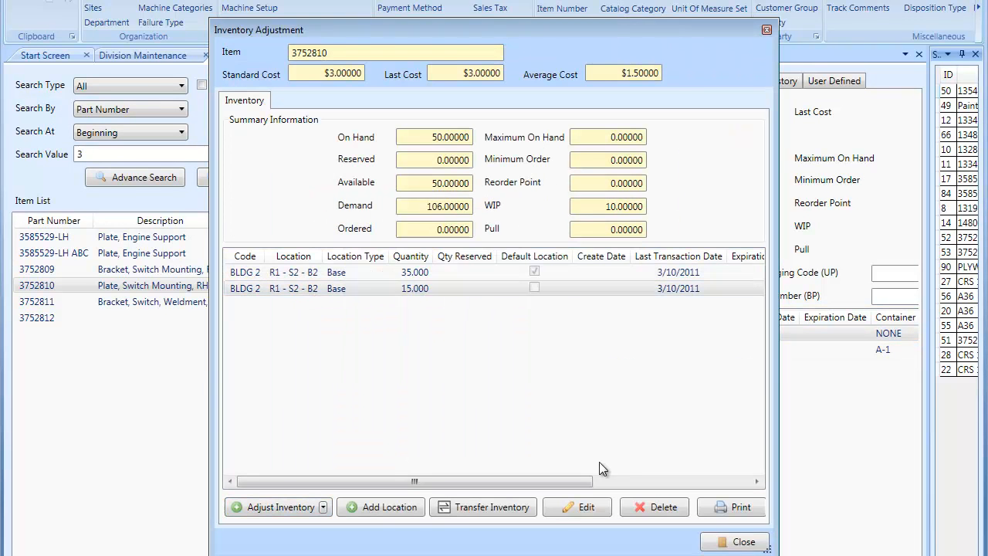
{"action": "left_click", "coordinate": [578, 507]}
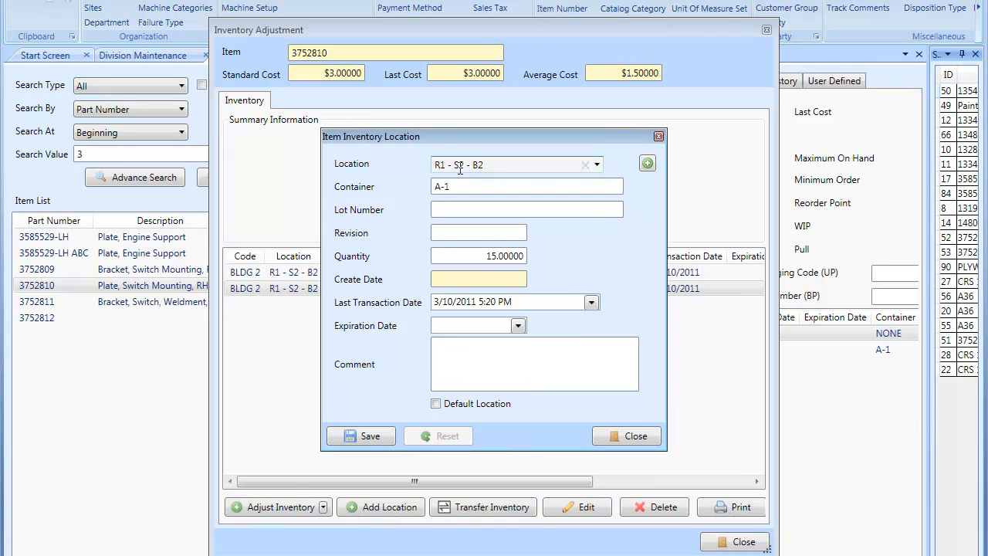
{"action": "left_click_drag", "start_coordinate": [456, 188], "coordinate": [383, 182]}
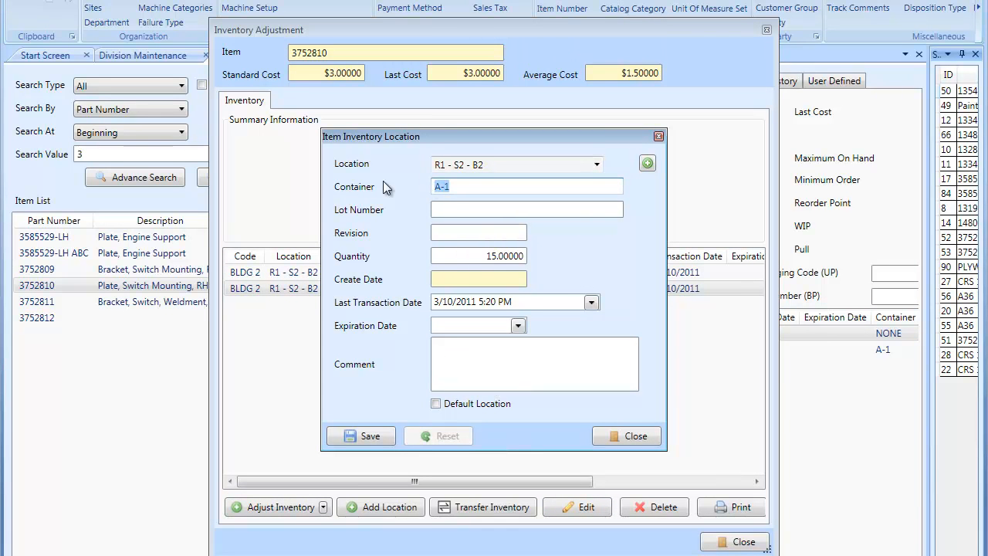
{"action": "left_click", "coordinate": [455, 210]}
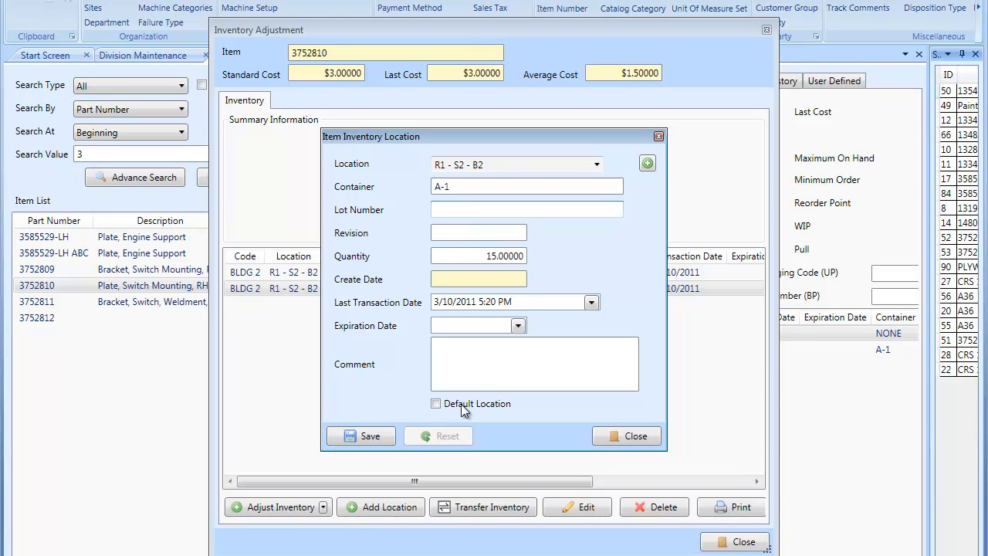